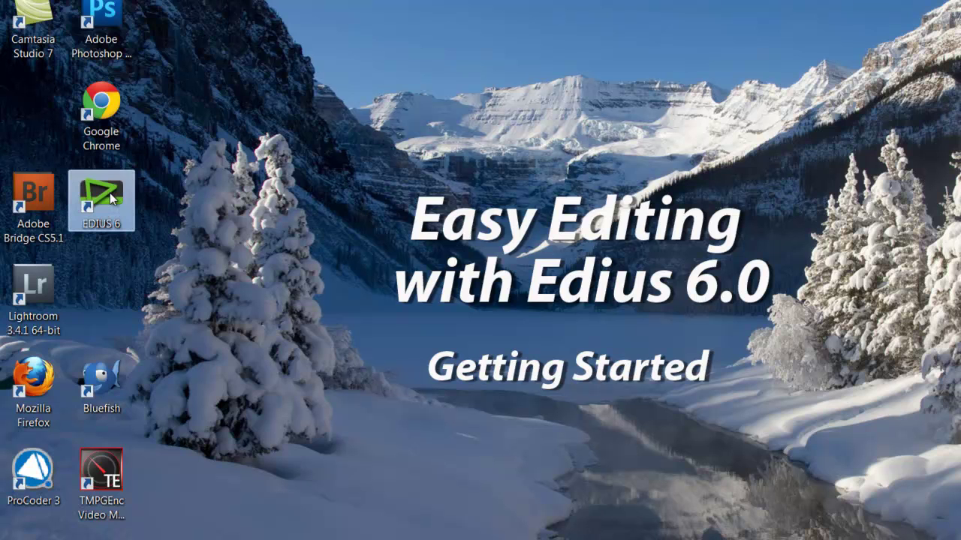
- Launch EDIUS 6 from its desktop shortcut
double_click(111, 197)
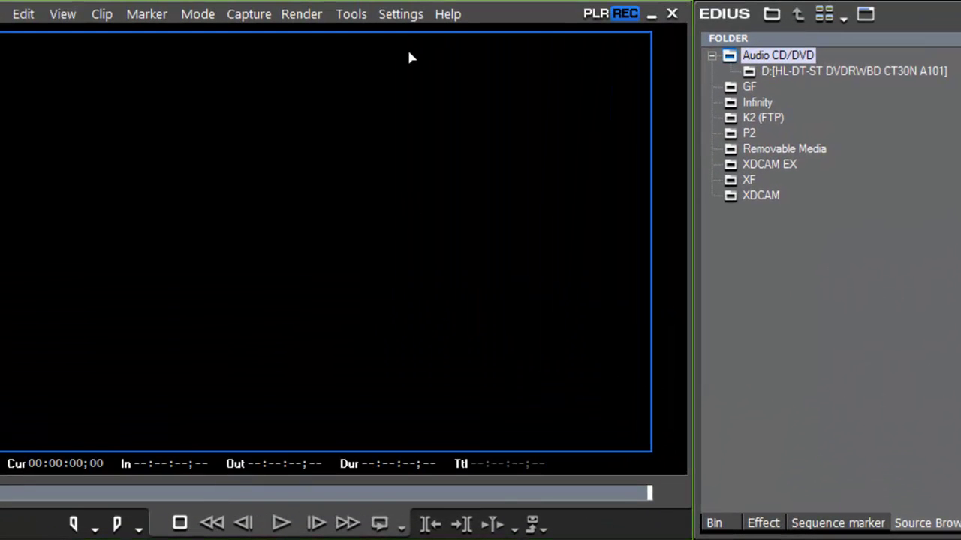
- Delete all seven project presets in System Settings and close the dialog
left_click(399, 15)
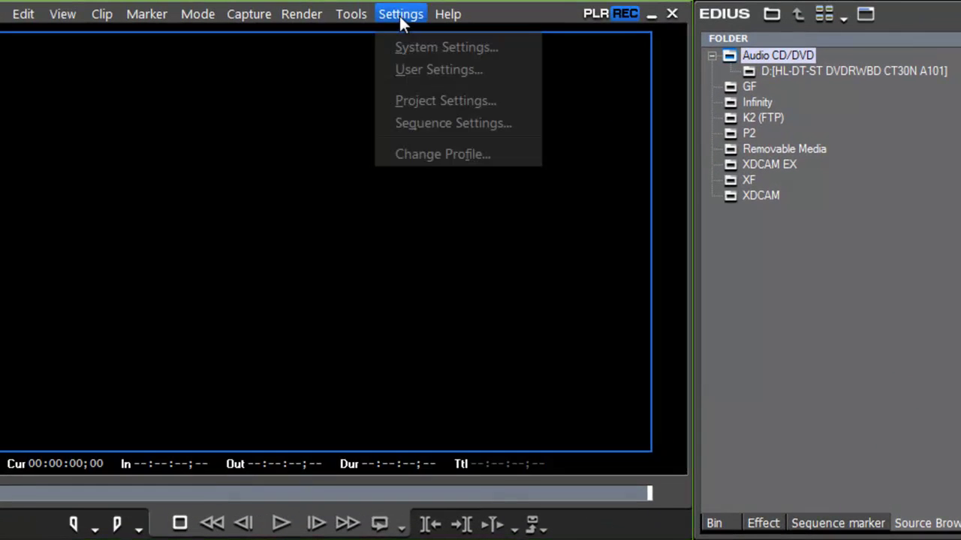
left_click(426, 49)
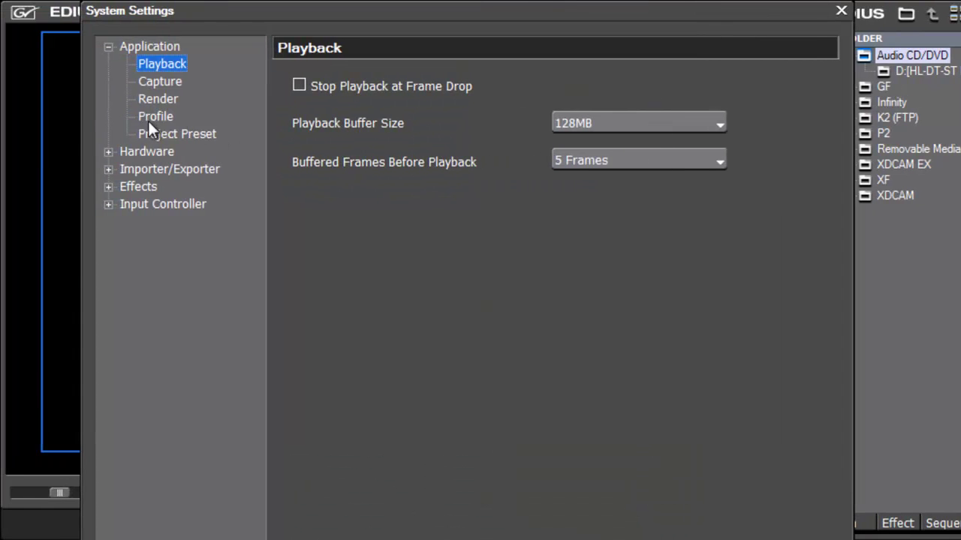
left_click(163, 135)
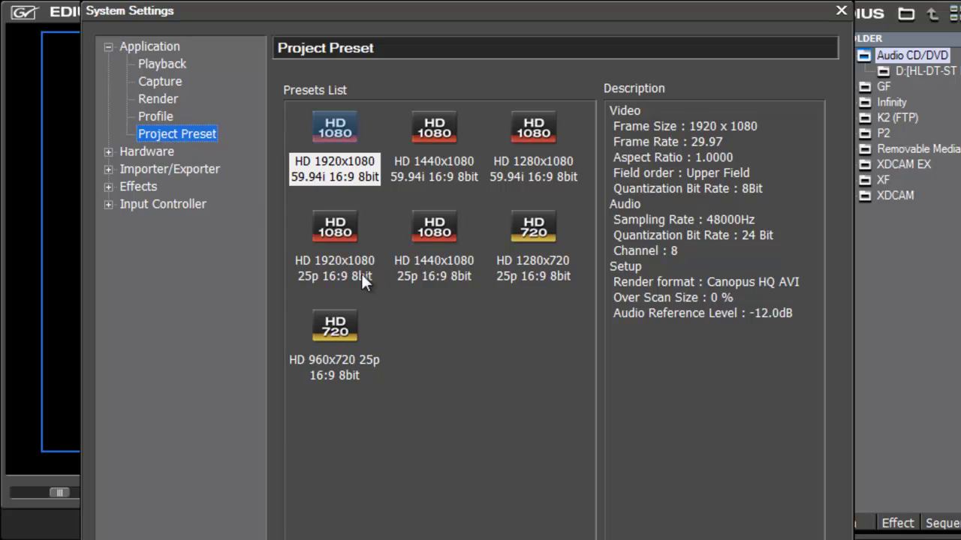
left_click_drag(294, 105, 575, 485)
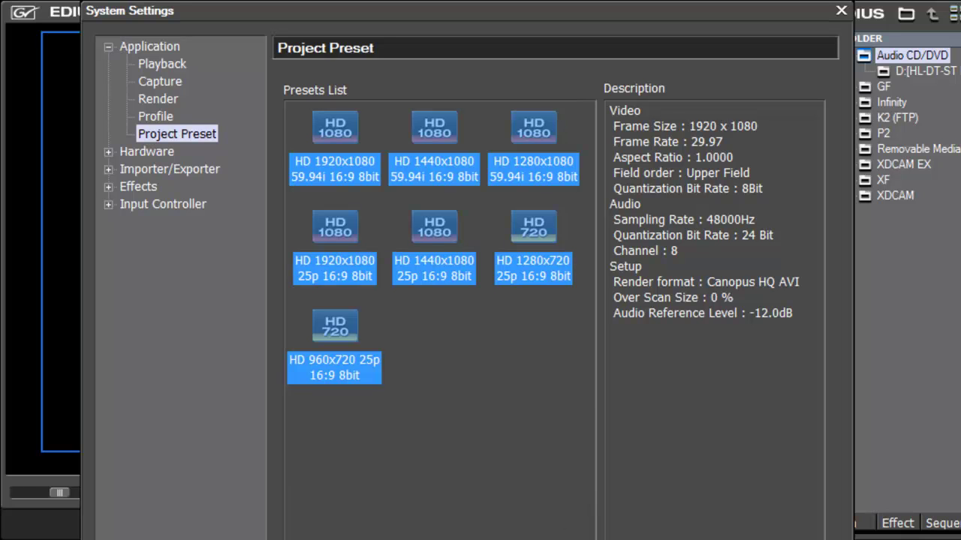
key("Delete")
left_click(438, 391)
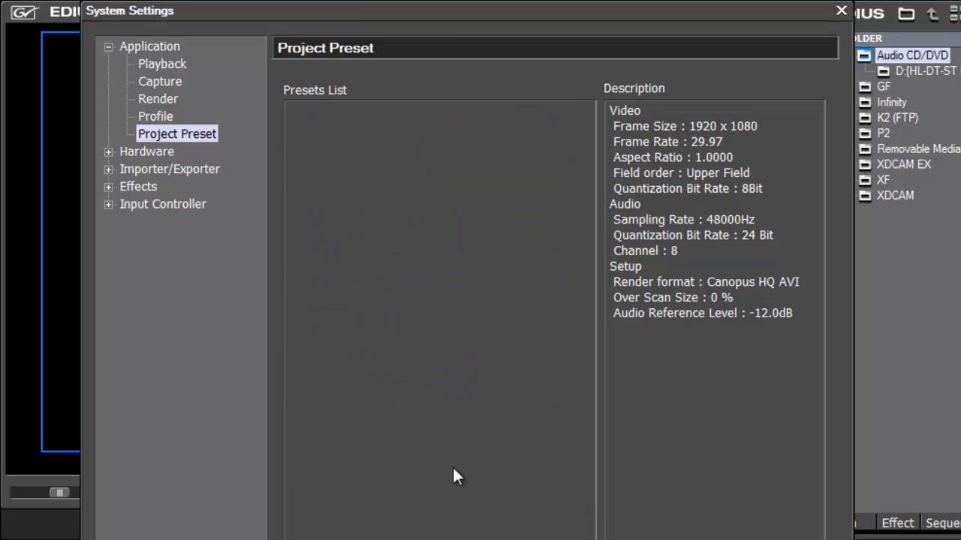
key("Return")
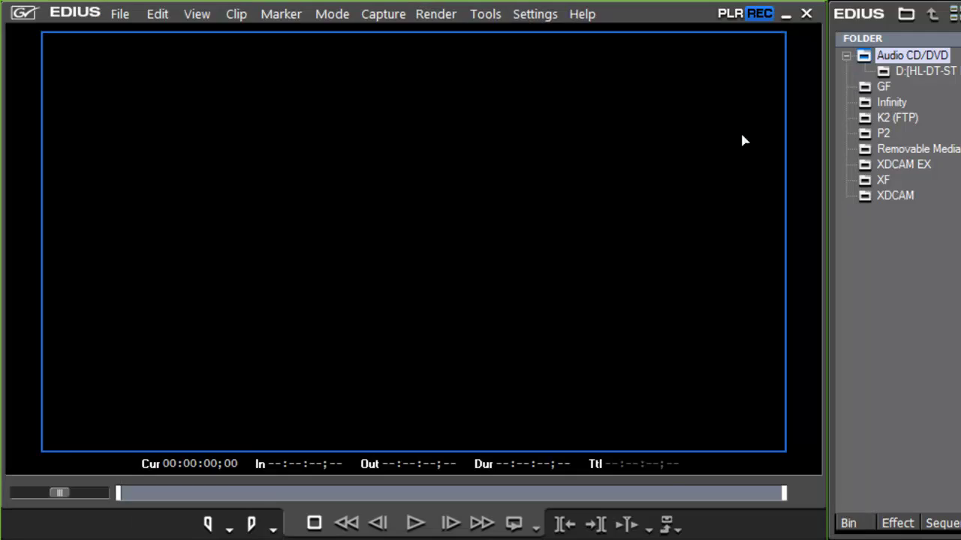
- Exit and relaunch EDIUS 6, then start a new project from the Start Project window
left_click(807, 14)
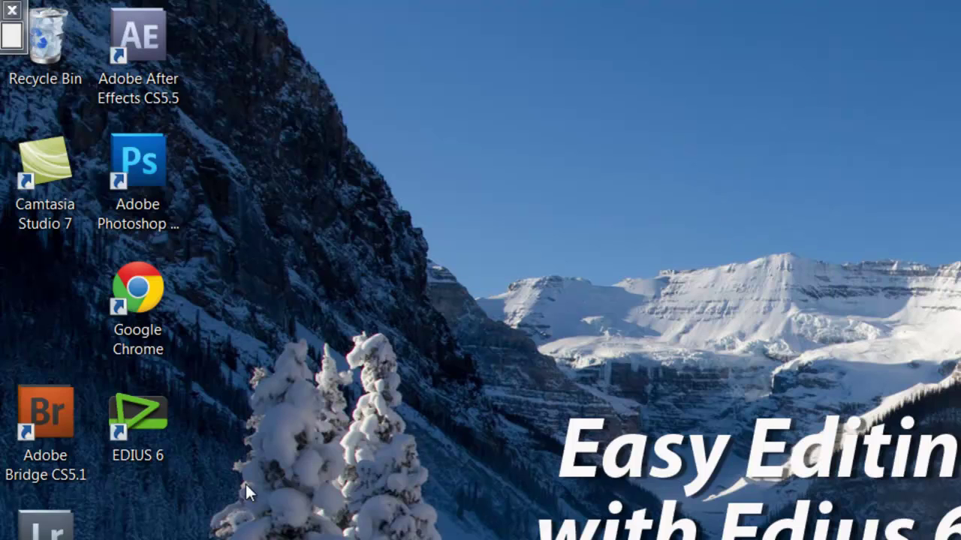
left_click(137, 416)
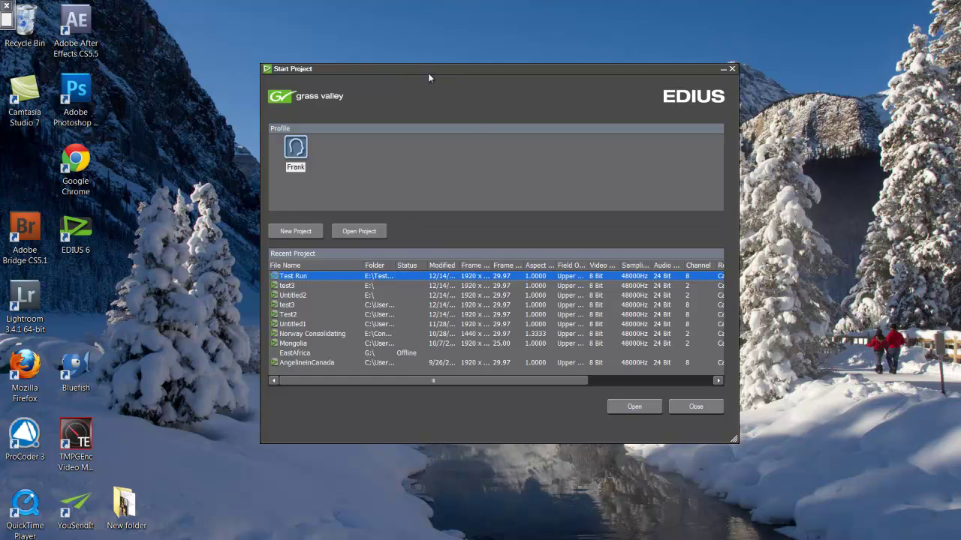
left_click_drag(429, 73, 445, 123)
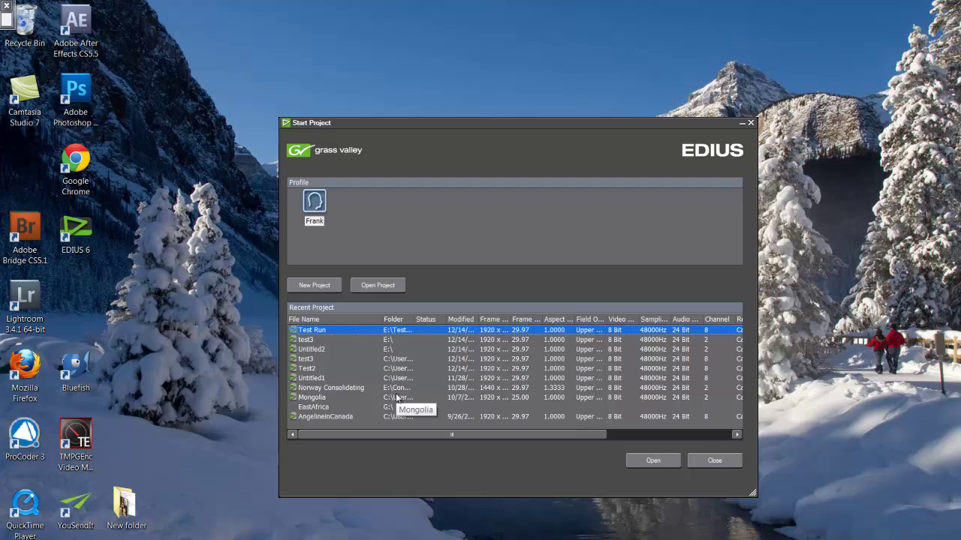
left_click(316, 285)
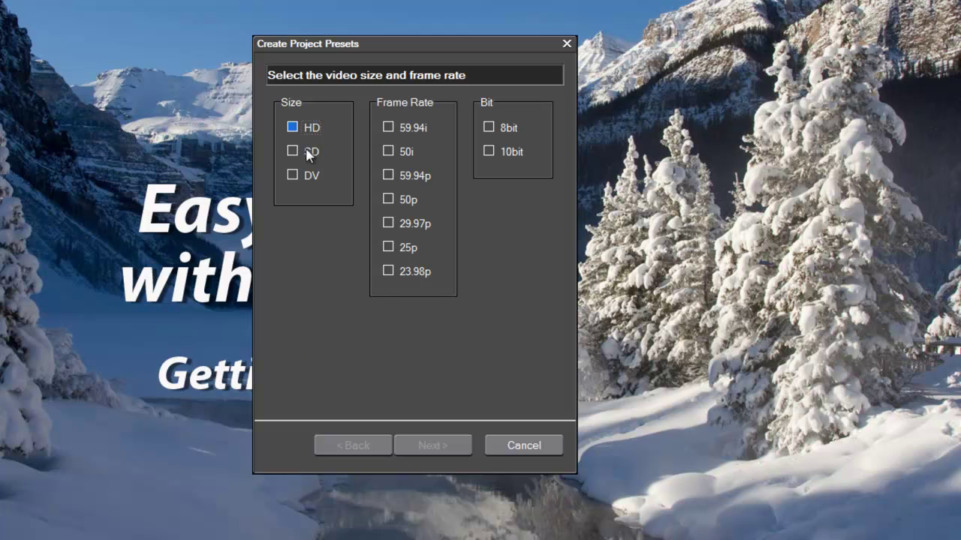
- Create project presets for HD video at 29.97p frame rate and 8bit depth
left_click(293, 127)
left_click(388, 128)
left_click(388, 128)
left_click(388, 223)
left_click(488, 128)
left_click(441, 449)
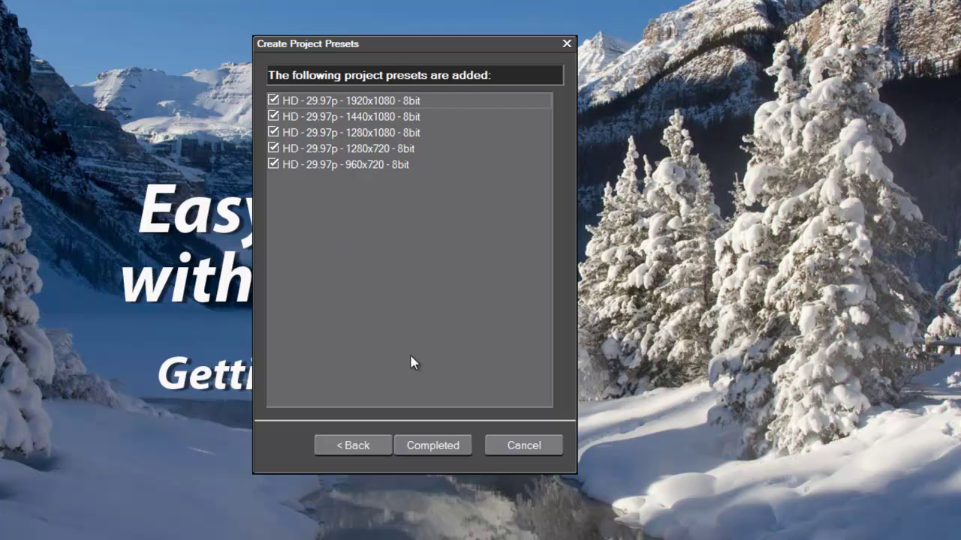
left_click(435, 448)
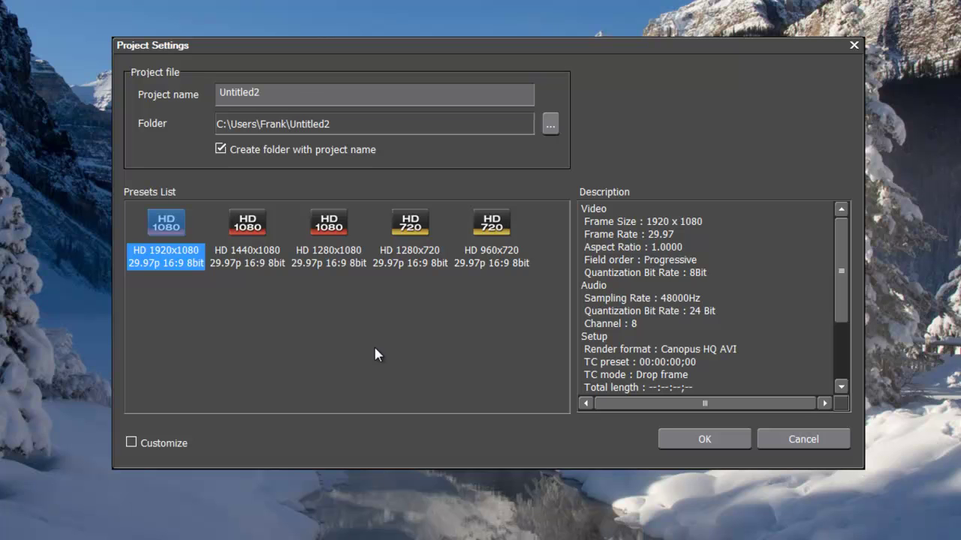
- Replace the default project name with 'Testing Video'
left_click_drag(300, 94, 221, 91)
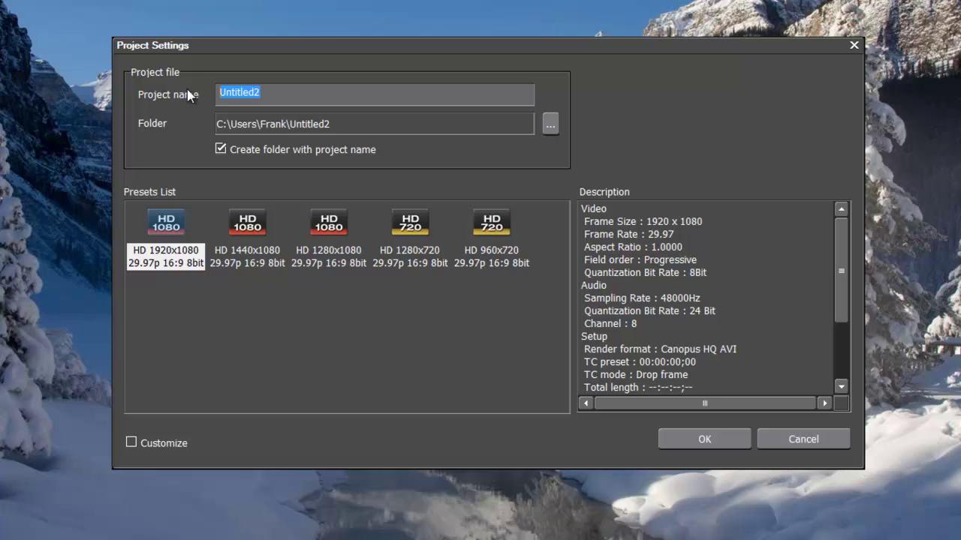
type("Testin")
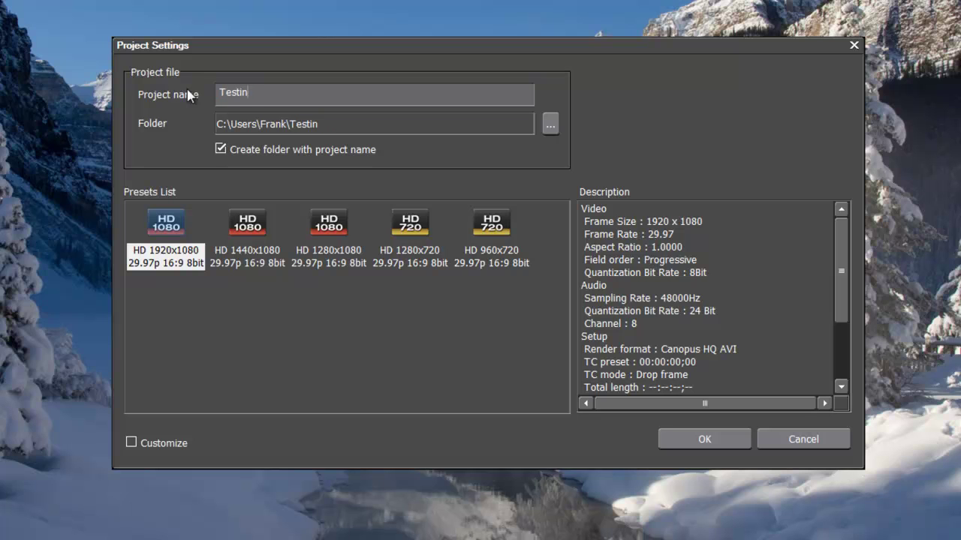
type("g Video")
- Put the project in a new Testvideo folder on SAMSUNG (E:), then browse the HD presets
left_click(549, 126)
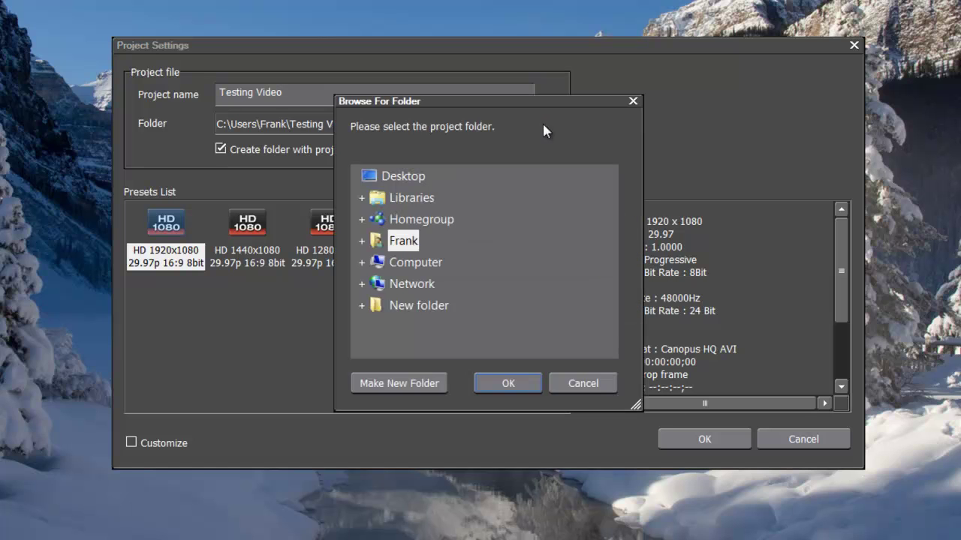
left_click(362, 263)
left_click_drag(606, 240, 611, 258)
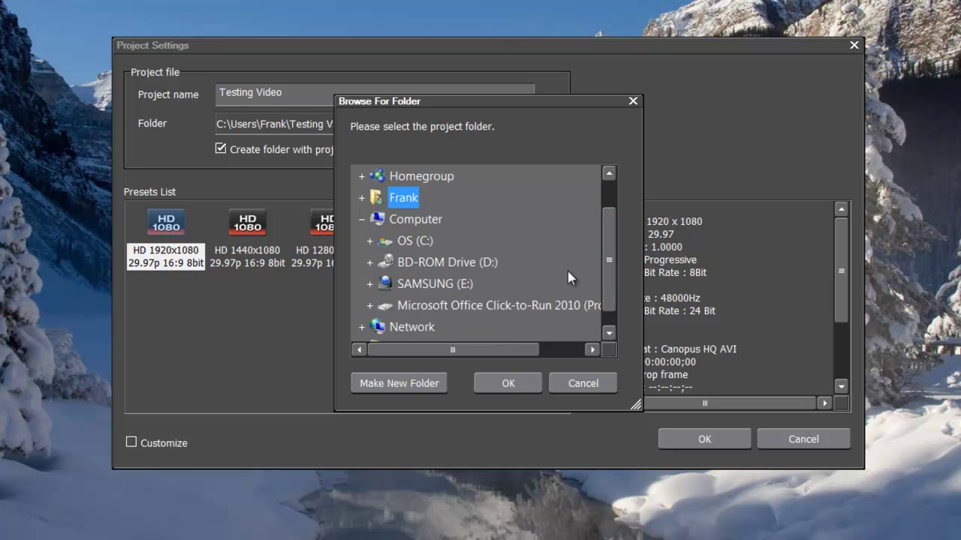
left_click(439, 285)
left_click(407, 387)
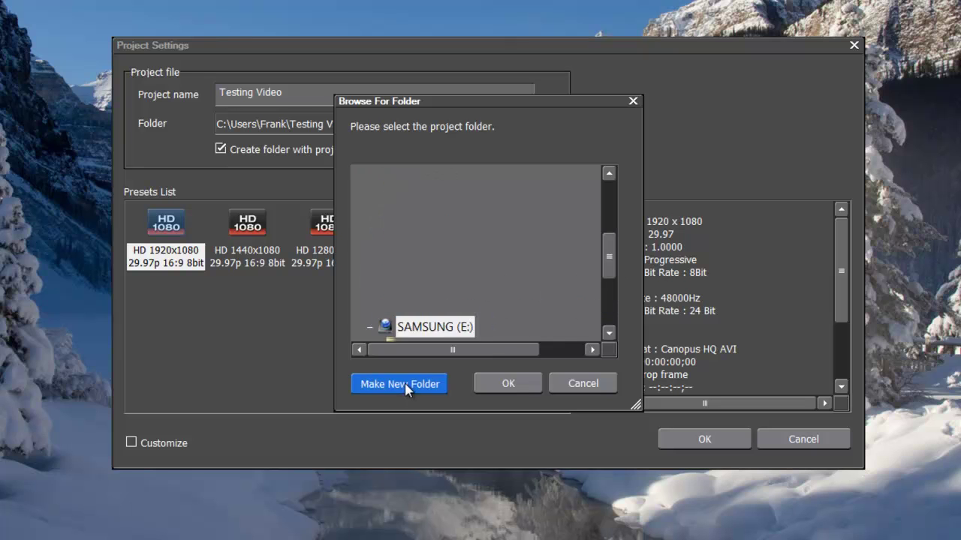
type("Testvideo")
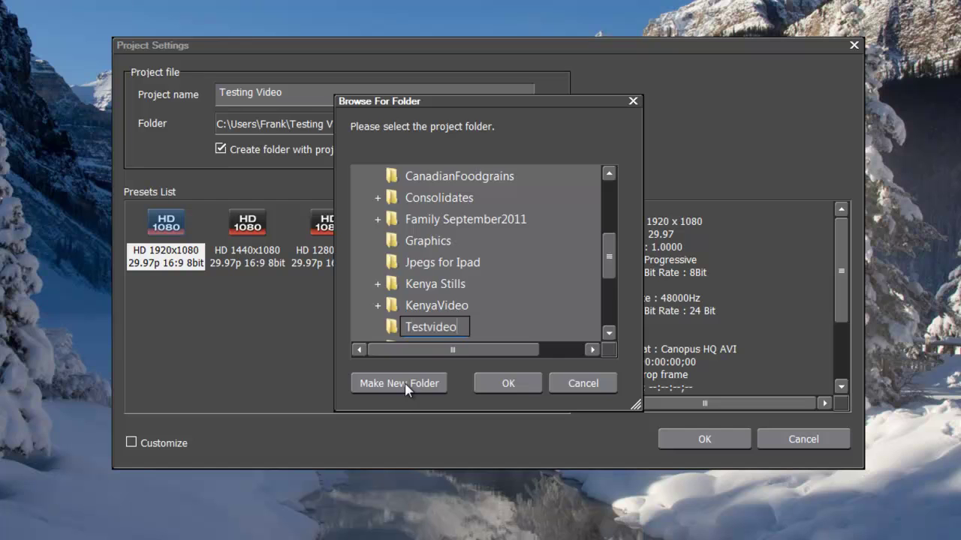
key("Return")
left_click(508, 384)
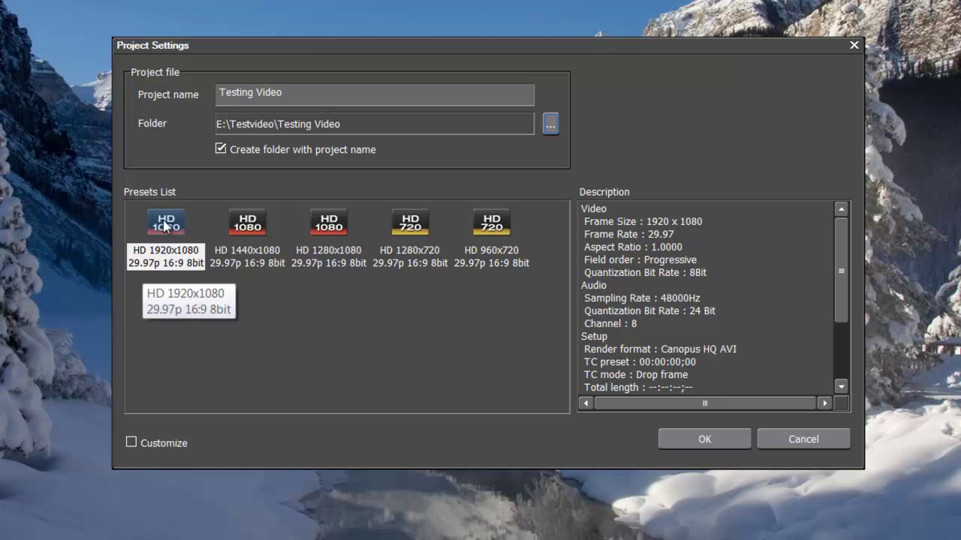
left_click(250, 228)
left_click(322, 229)
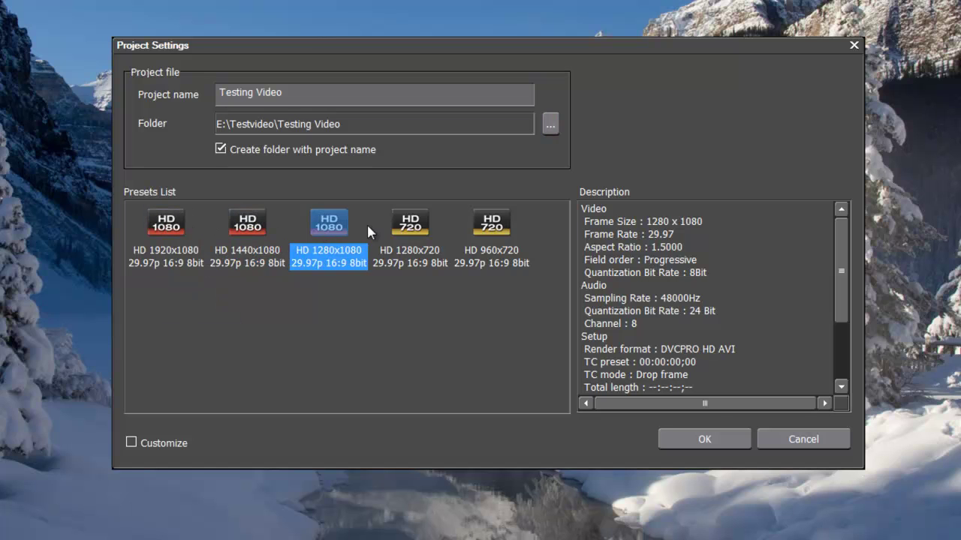
- Compare the 1440x1080, 1280x1080 and 1280x720 presets, then settle on HD 1920x1080 29.97p
left_click(239, 229)
left_click(340, 229)
left_click(417, 229)
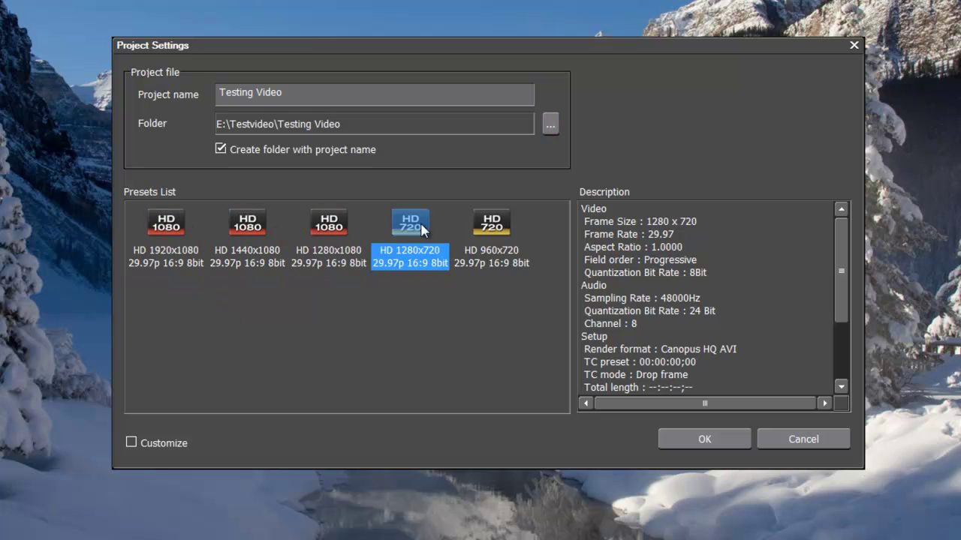
mouse_move(842, 252)
left_mouse_down()
mouse_move(854, 321)
mouse_move(848, 247)
mouse_move(855, 321)
mouse_move(842, 225)
mouse_move(849, 317)
mouse_move(838, 238)
left_mouse_up()
left_click(184, 219)
left_click(257, 228)
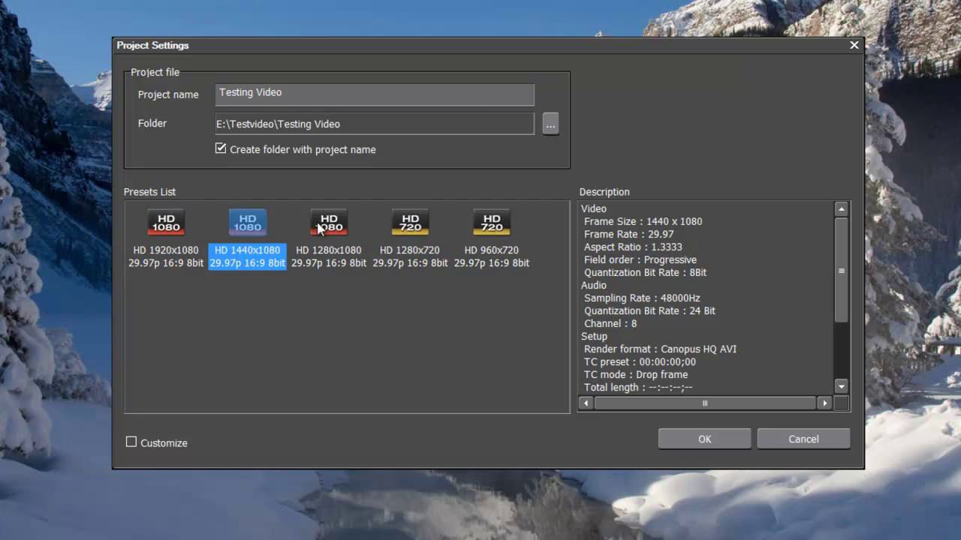
left_click(332, 227)
left_click(163, 226)
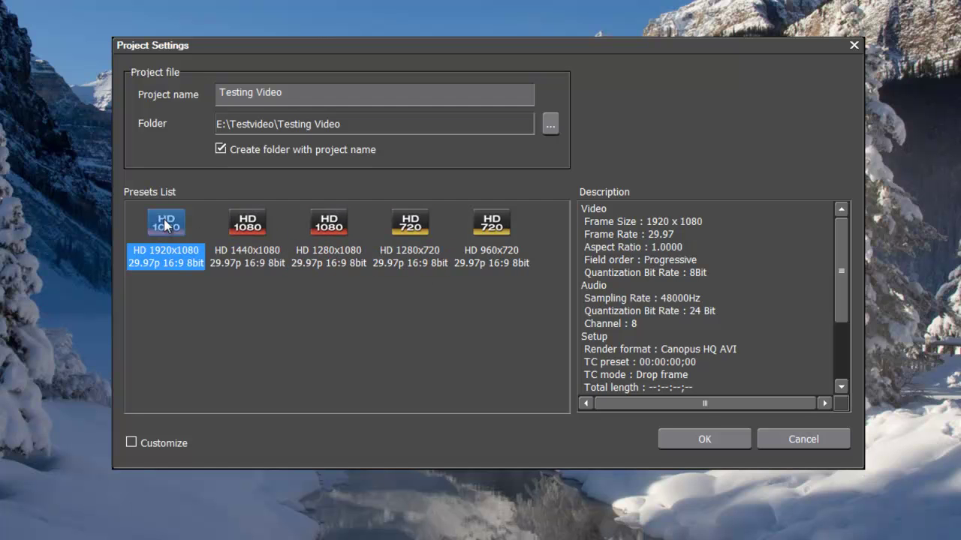
left_click(252, 223)
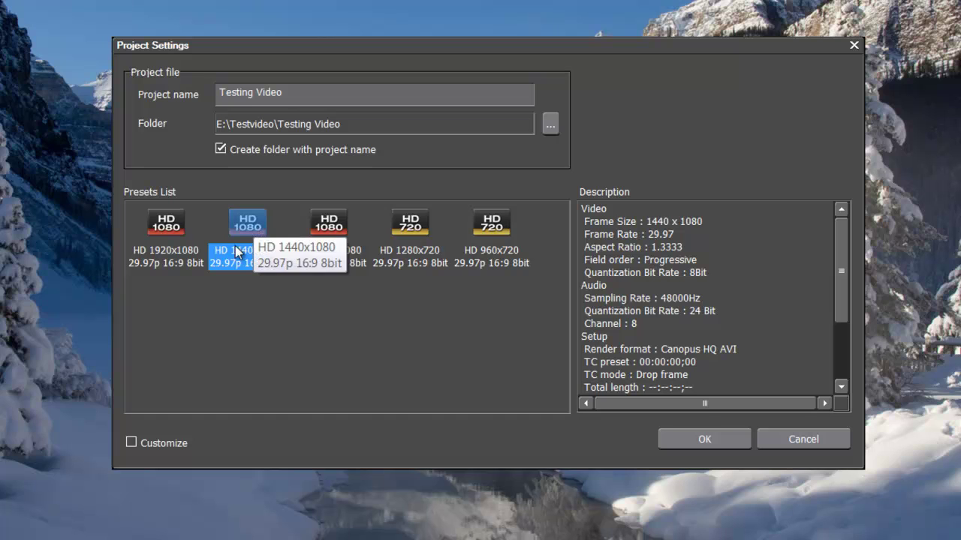
key("Left")
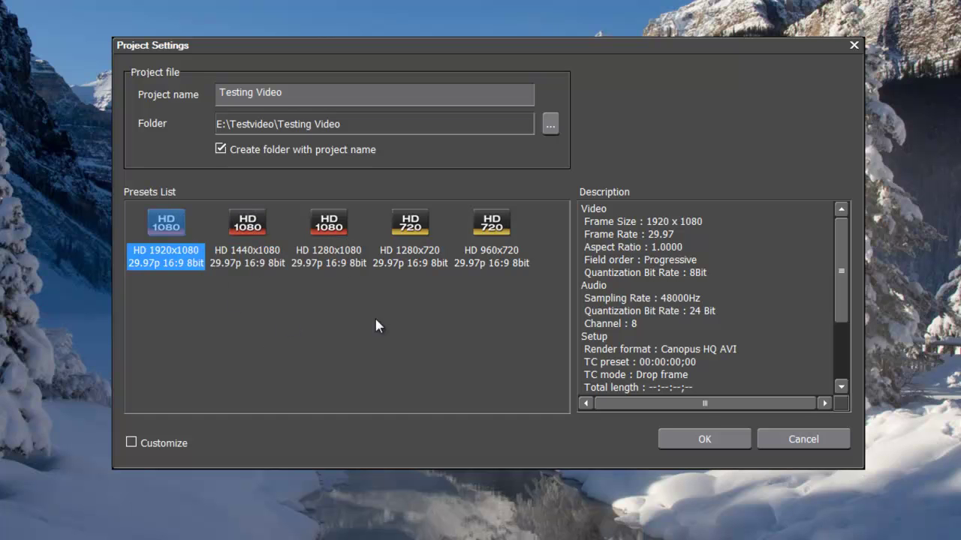
- Customize the project settings and change the audio channels from 8ch to 2ch
left_click(131, 443)
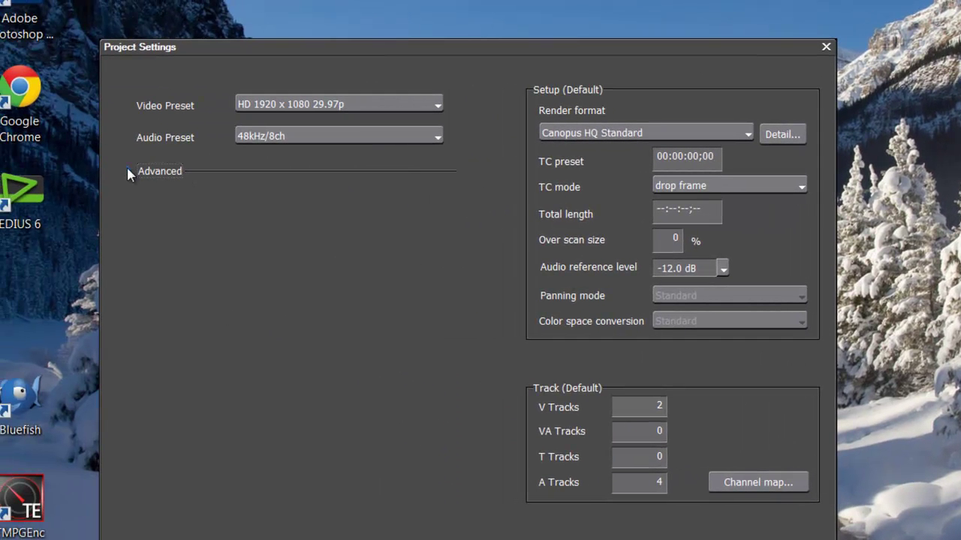
left_click(128, 171)
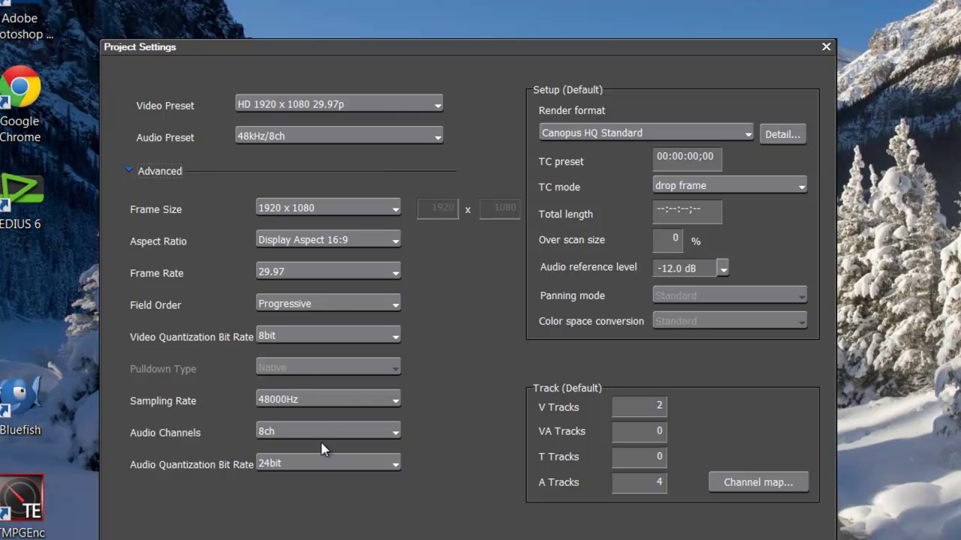
left_click(397, 433)
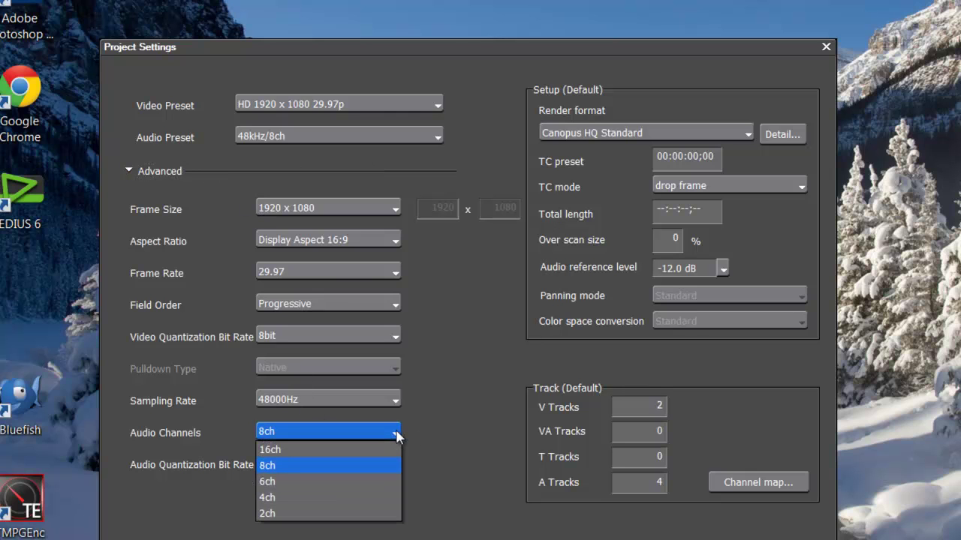
left_click(273, 513)
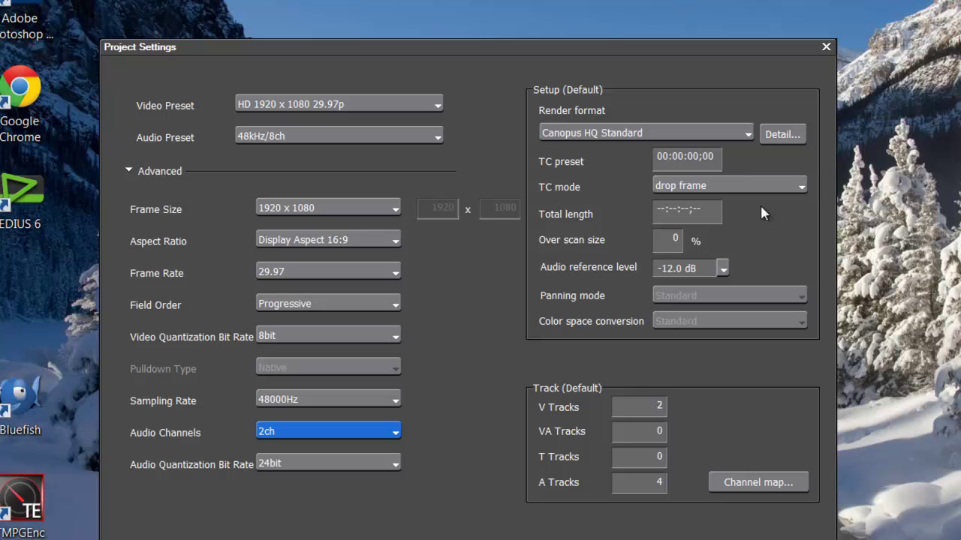
left_click(748, 135)
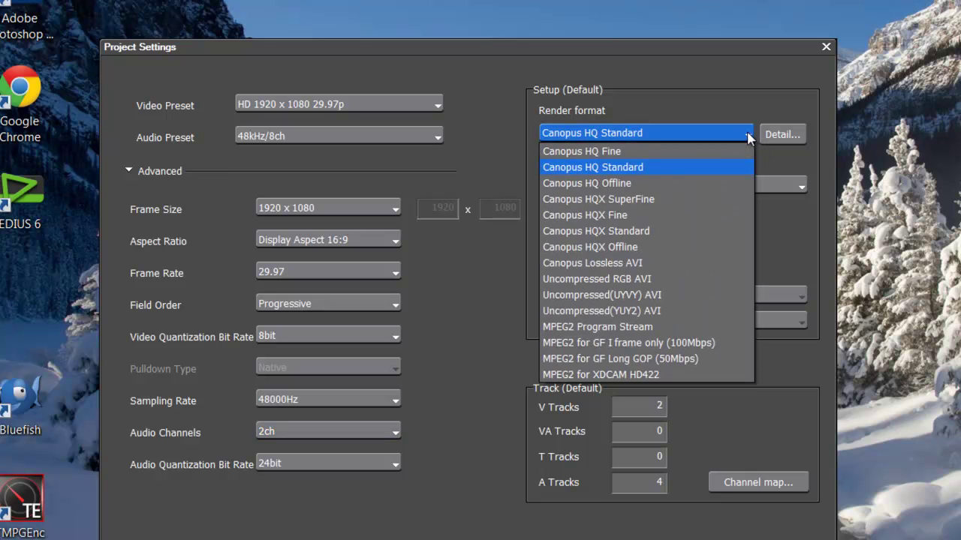
- Switch the render format from Canopus HQ Standard to Canopus HQ Fine
left_click(710, 152)
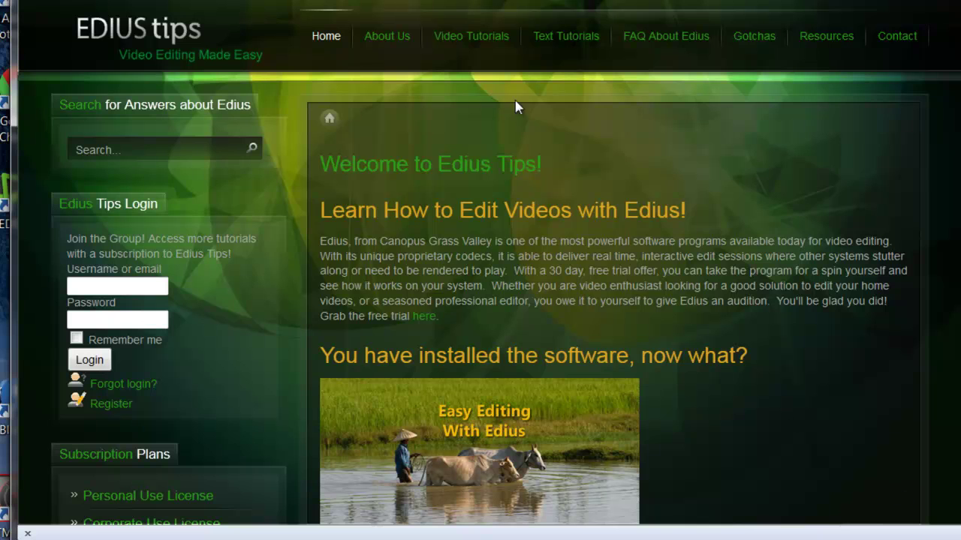
- Go to the Quick Tips for Edius 6.x page from the EDIUS Tips Video Tutorials menu
mouse_move(480, 18)
left_click(495, 148)
mouse_move(447, 41)
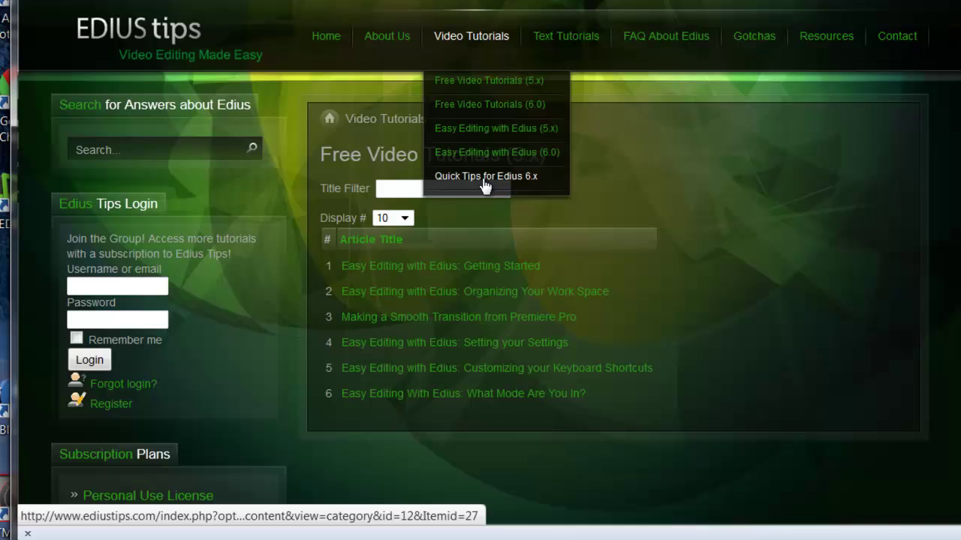
left_click(485, 180)
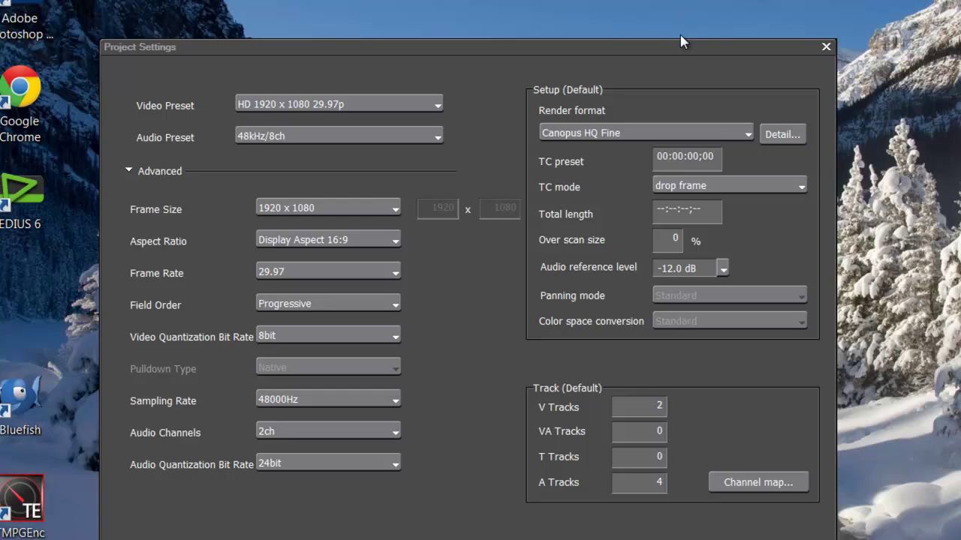
- Confirm the Project Settings to open Testing Video, then narrow the player beside the source browser
left_click_drag(697, 43, 854, 0)
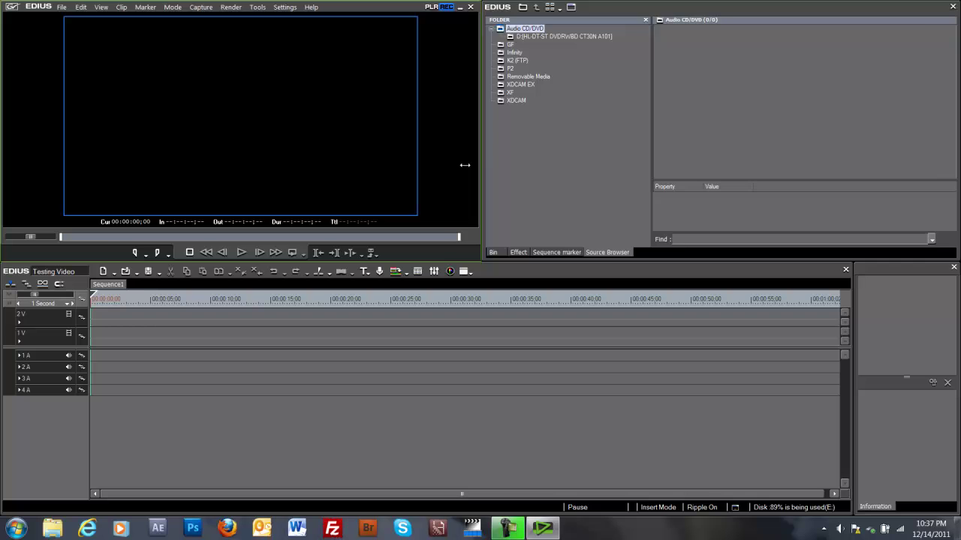
mouse_move(465, 164)
left_mouse_down()
mouse_move(474, 164)
mouse_move(456, 166)
left_mouse_up()
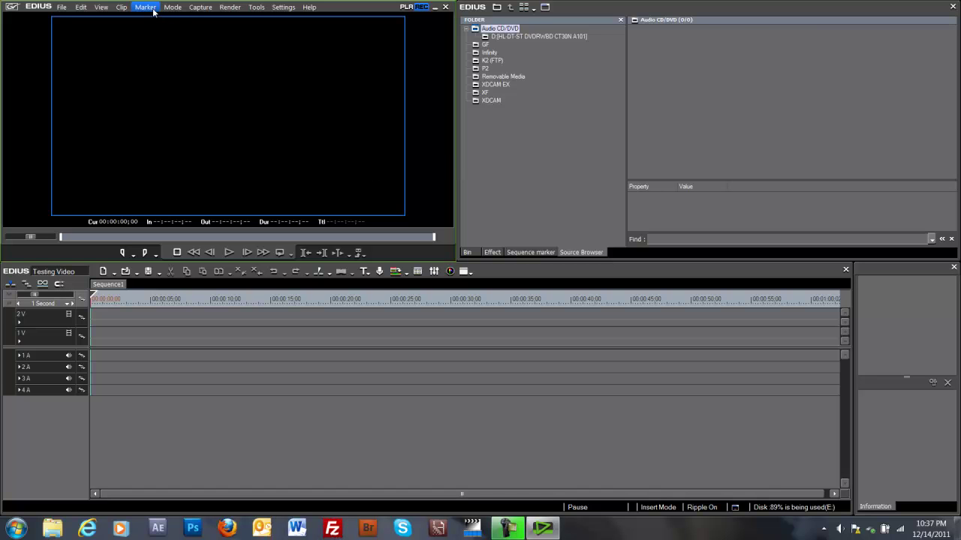
- Switch to View > Dual Mode and enlarge the Player and Recorder monitors by narrowing the bin
left_click_drag(457, 126, 508, 229)
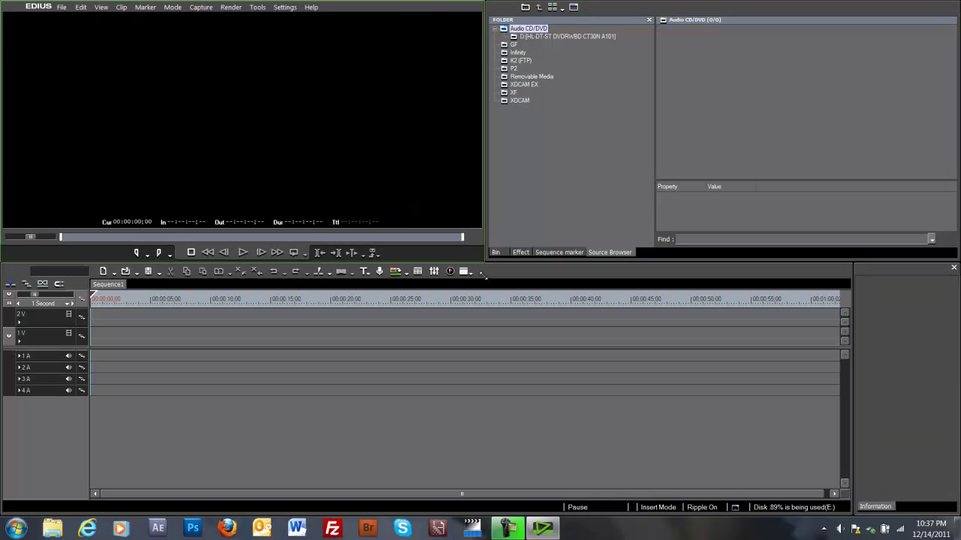
left_click_drag(488, 265, 489, 219)
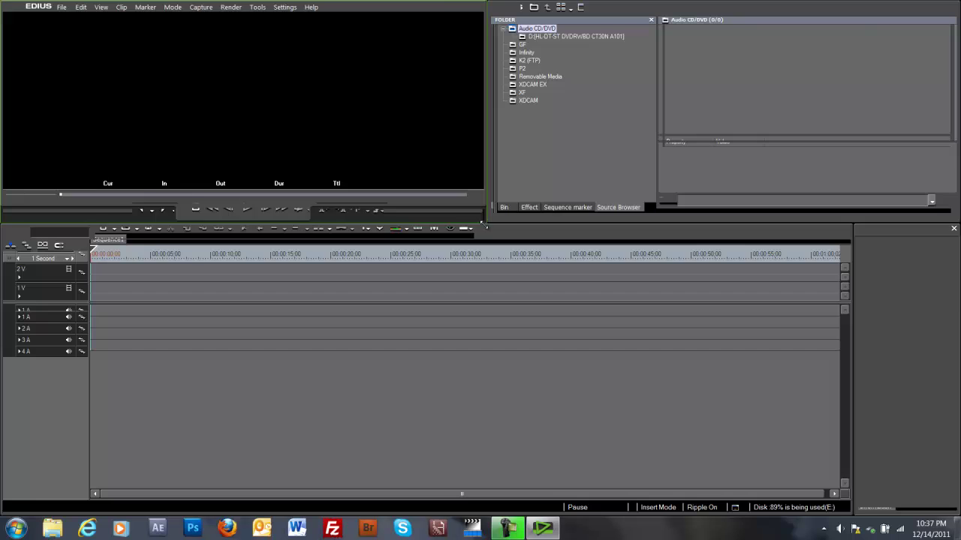
left_click(100, 8)
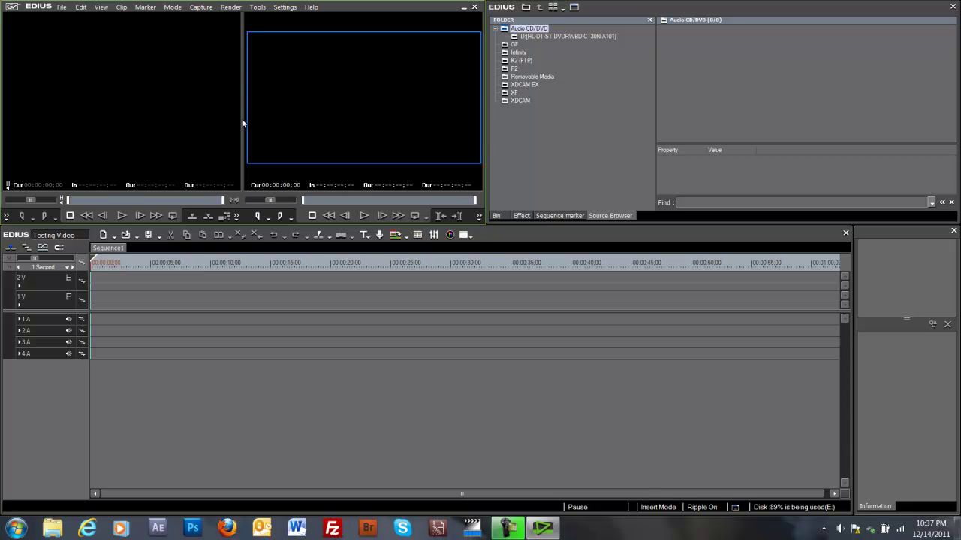
left_click_drag(484, 137, 707, 139)
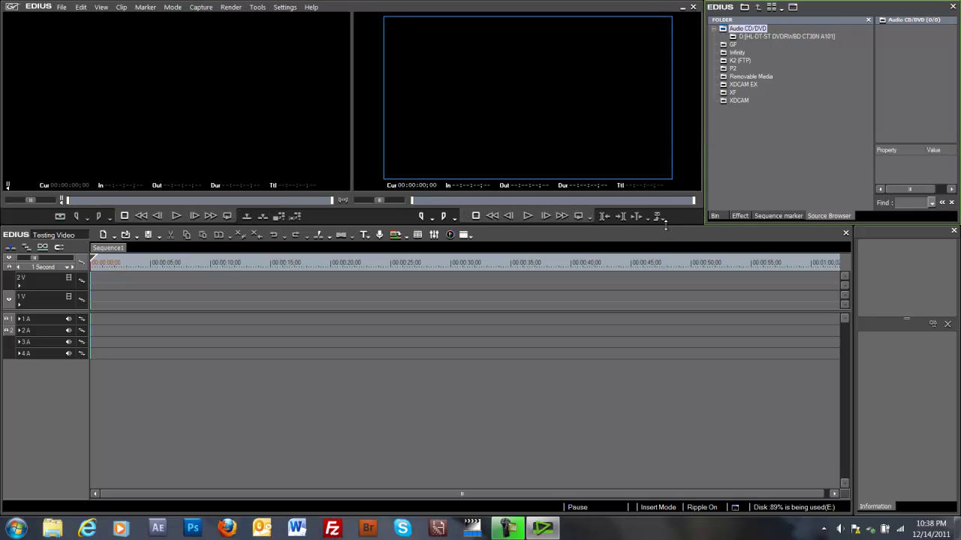
left_click_drag(666, 225, 674, 256)
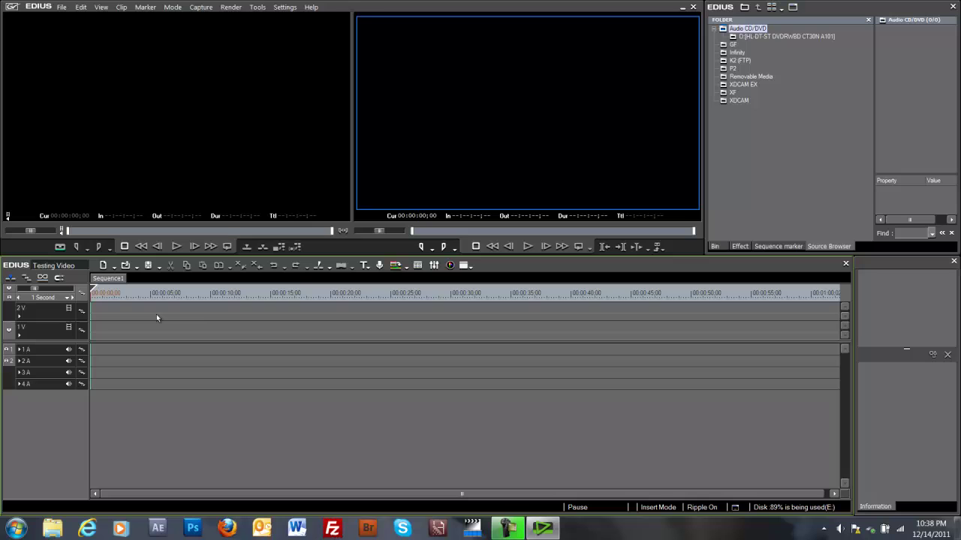
- Save the project as Testing Video.ezp in E:\Testvideo\Testing Video
left_click(149, 265)
left_click(148, 268)
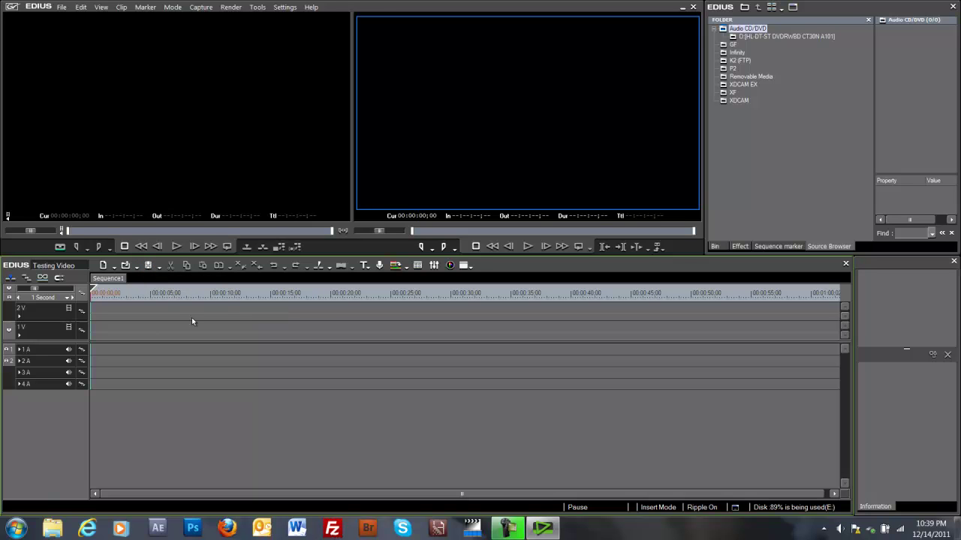